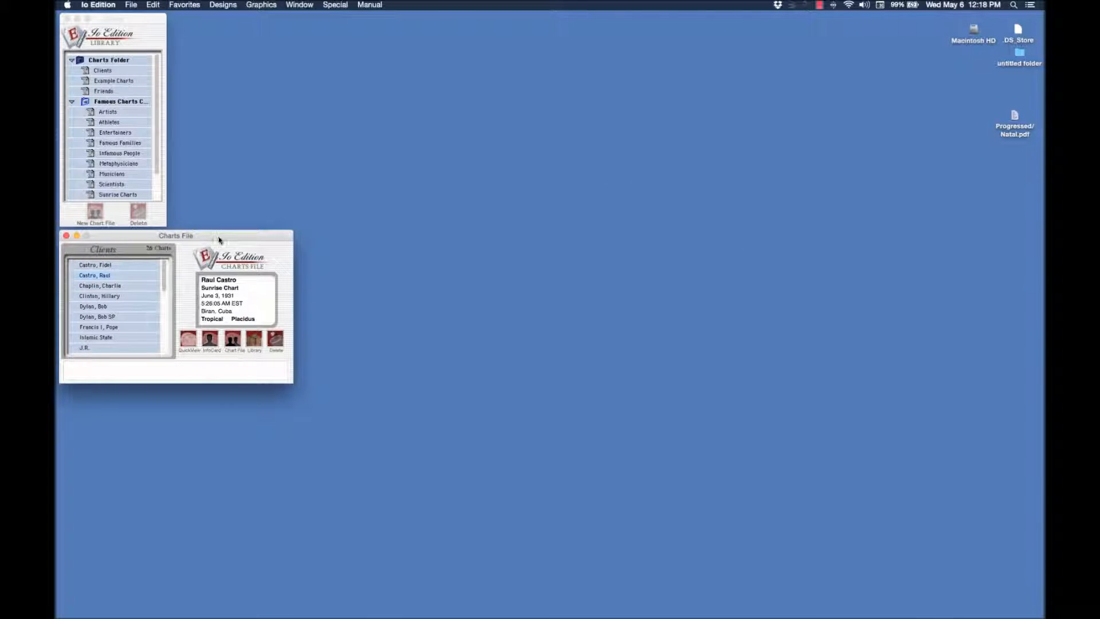
# Select Fidel Castro's natal chart in the Clients charts file and open a Relationship chart setup for it
pyautogui.moveTo(219, 236); pyautogui.dragTo(218, 236)
pyautogui.click(104, 266)
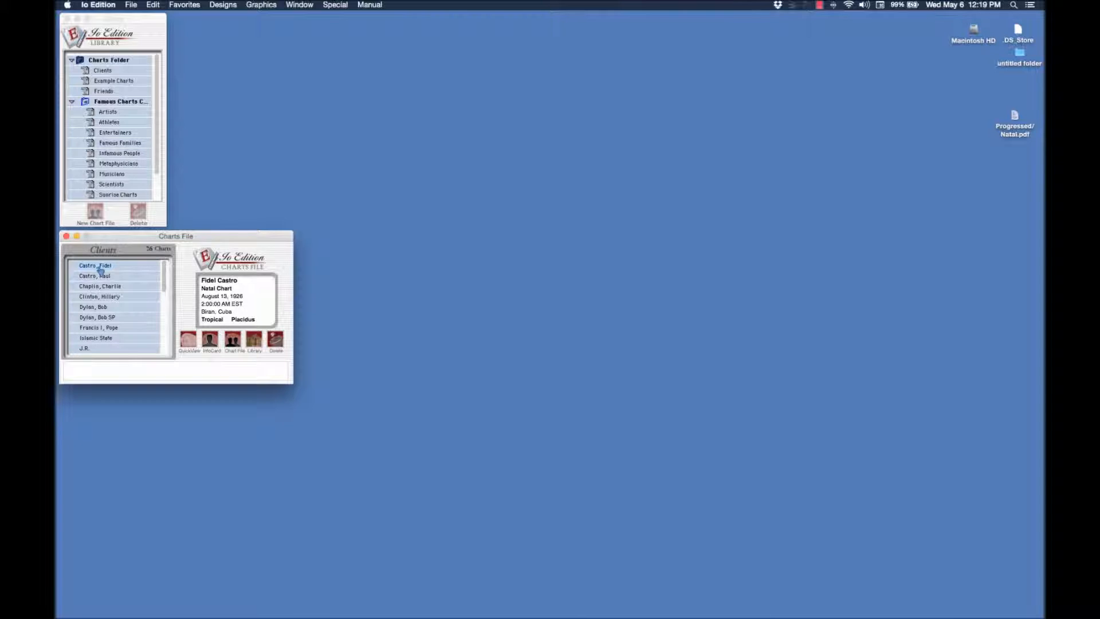
pyautogui.click(335, 6)
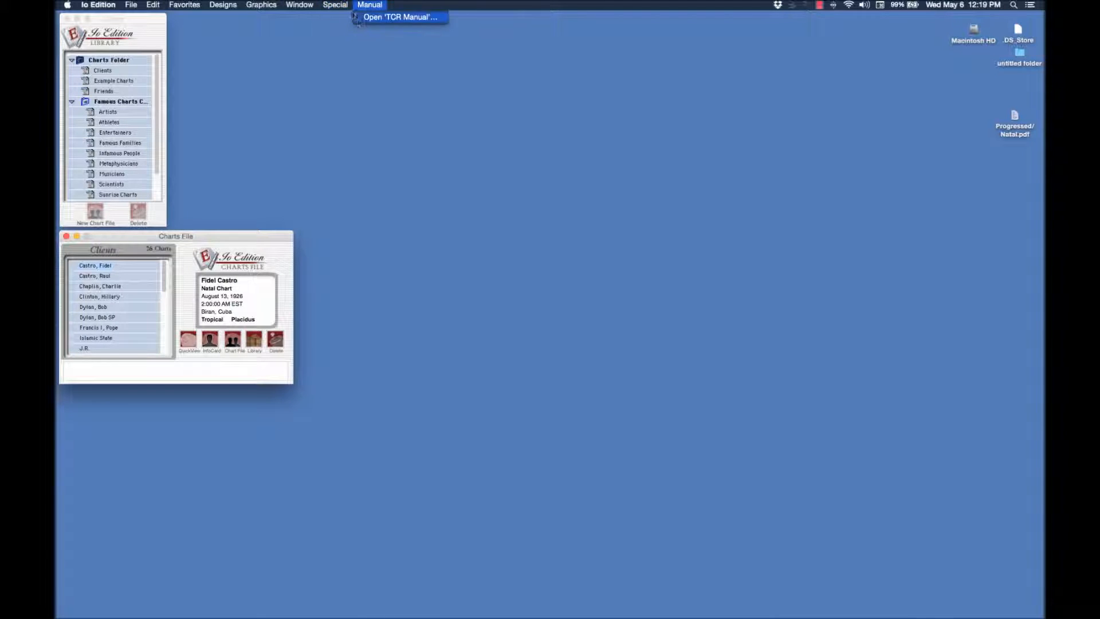
pyautogui.click(336, 60)
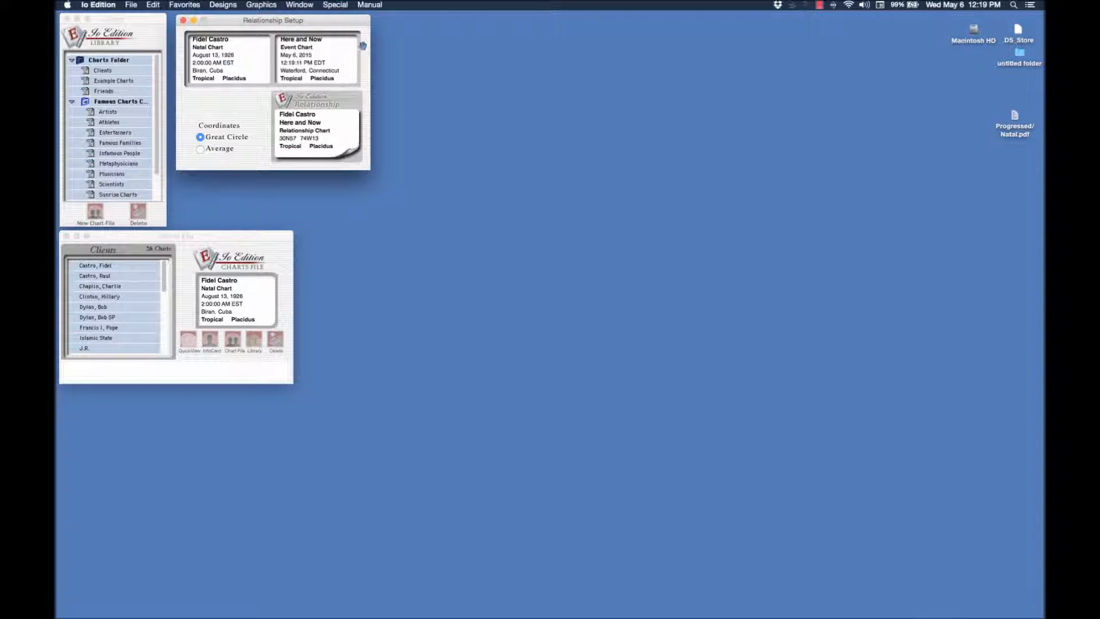
pyautogui.moveTo(340, 22); pyautogui.dragTo(337, 22)
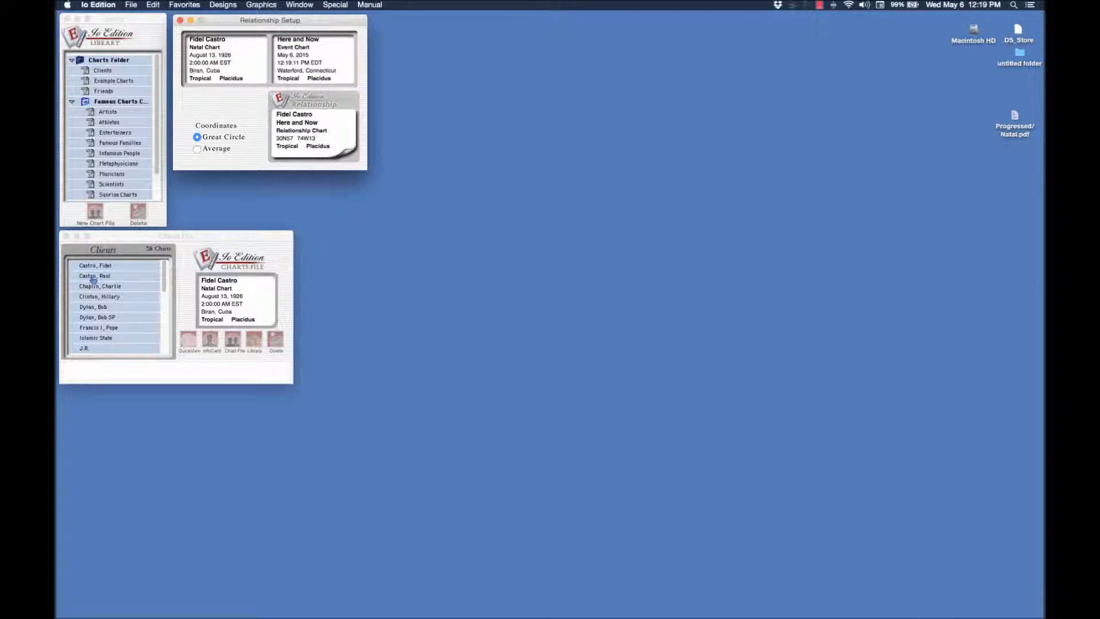
# Replace the Here and Now chart in the relationship setup with Raul Castro's Sunrise Chart
pyautogui.click(92, 279)
pyautogui.moveTo(92, 279); pyautogui.dragTo(311, 65)
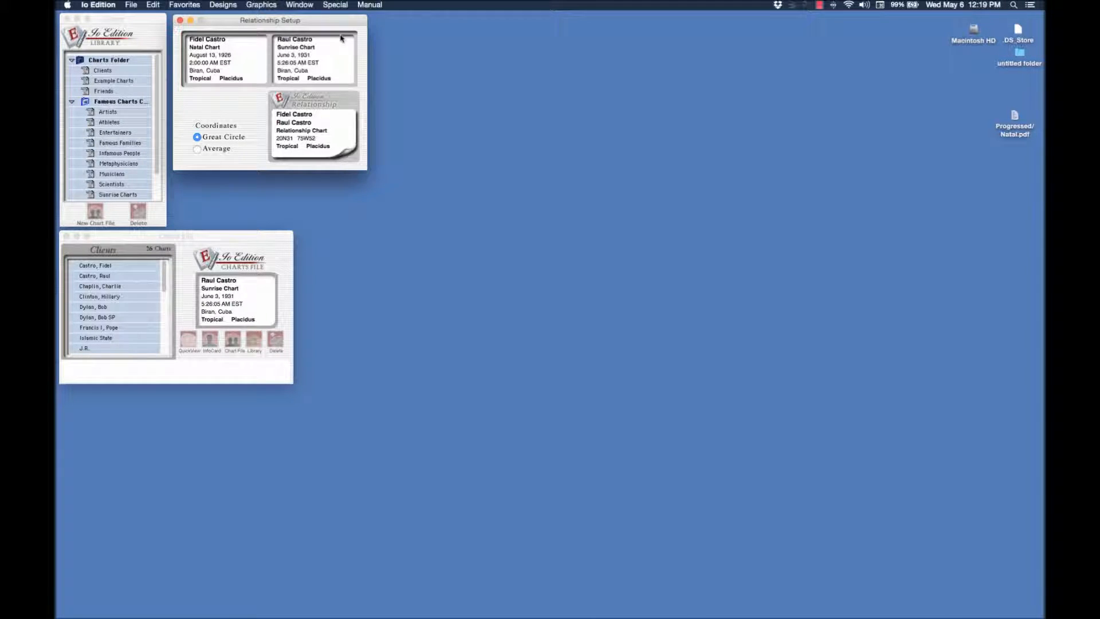
pyautogui.moveTo(335, 26); pyautogui.dragTo(335, 26)
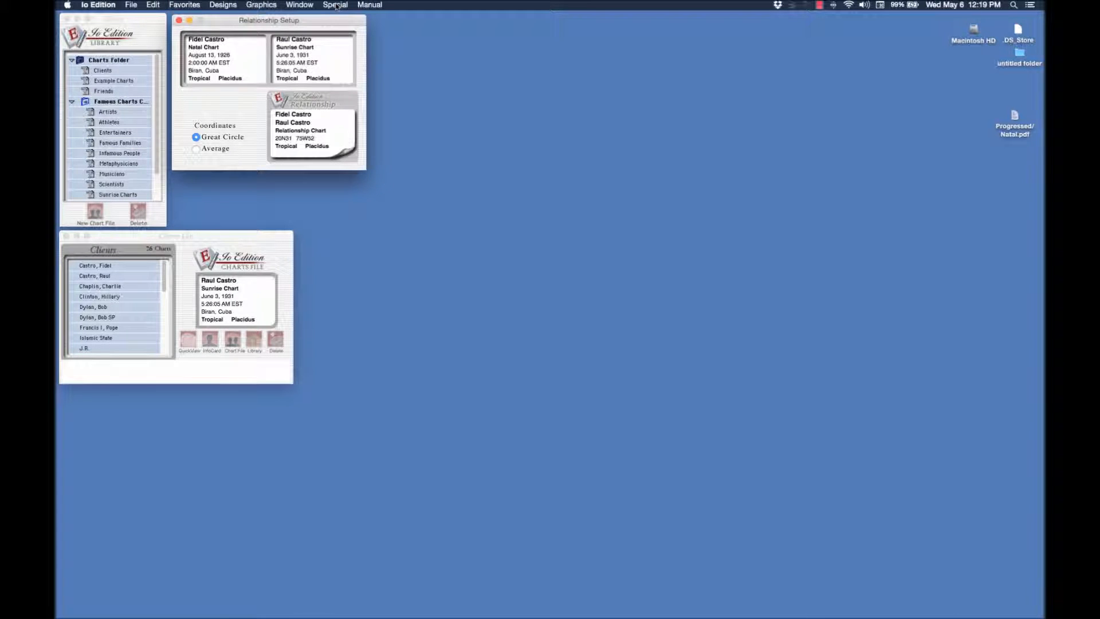
# Open a Prog/Natal transit search for the relationship chart and add the second aspect in the last row of aspect symbols
pyautogui.click(336, 6)
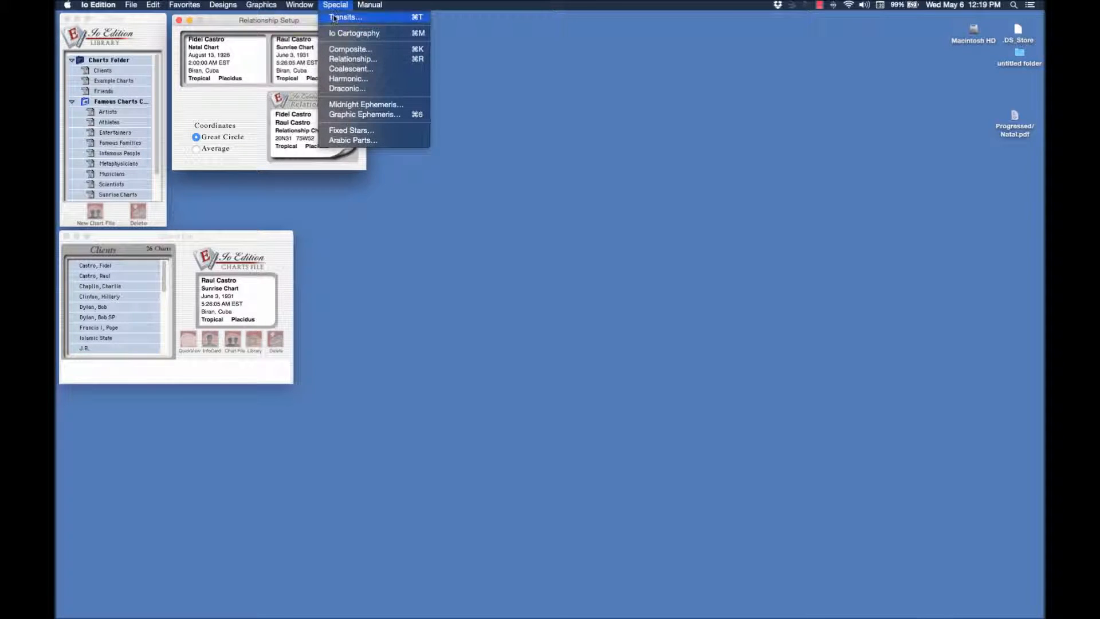
pyautogui.click(333, 20)
pyautogui.moveTo(465, 23); pyautogui.dragTo(463, 28)
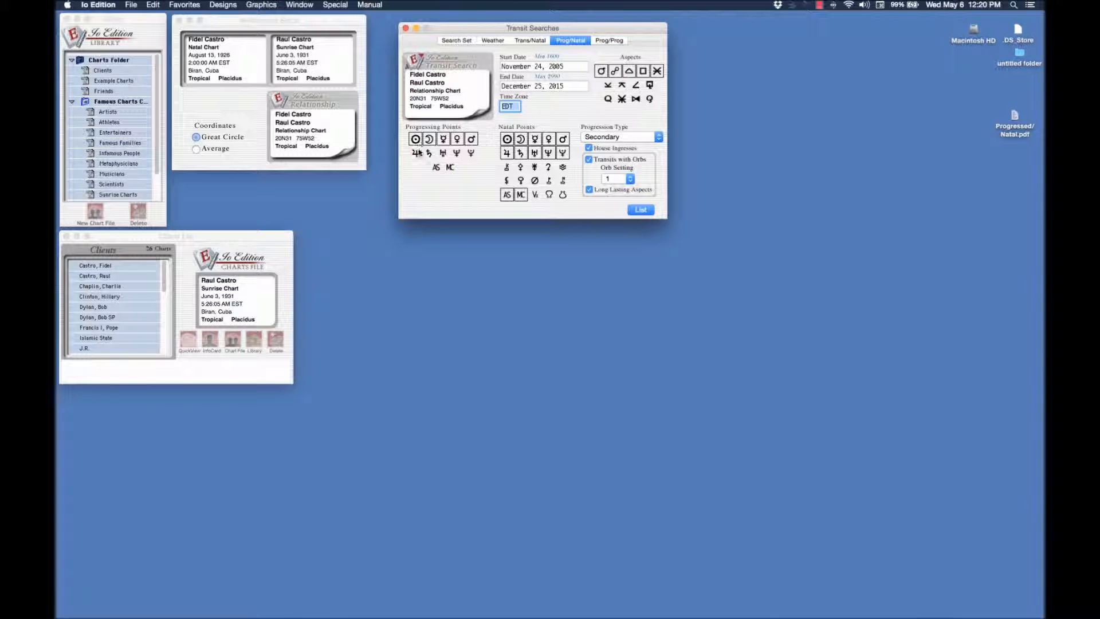
pyautogui.click(415, 139)
pyautogui.click(416, 139)
pyautogui.click(602, 71)
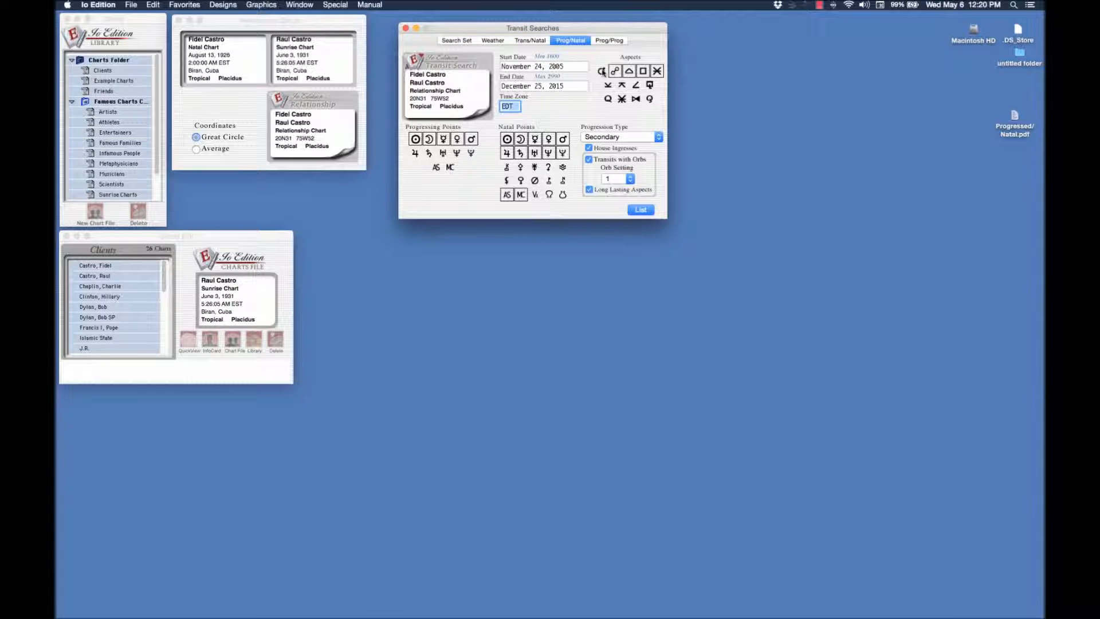
pyautogui.click(621, 98)
# List the progressed-to-natal transits using Secondary progression and an orb of 1, and move the report clear of the search settings
pyautogui.click(658, 138)
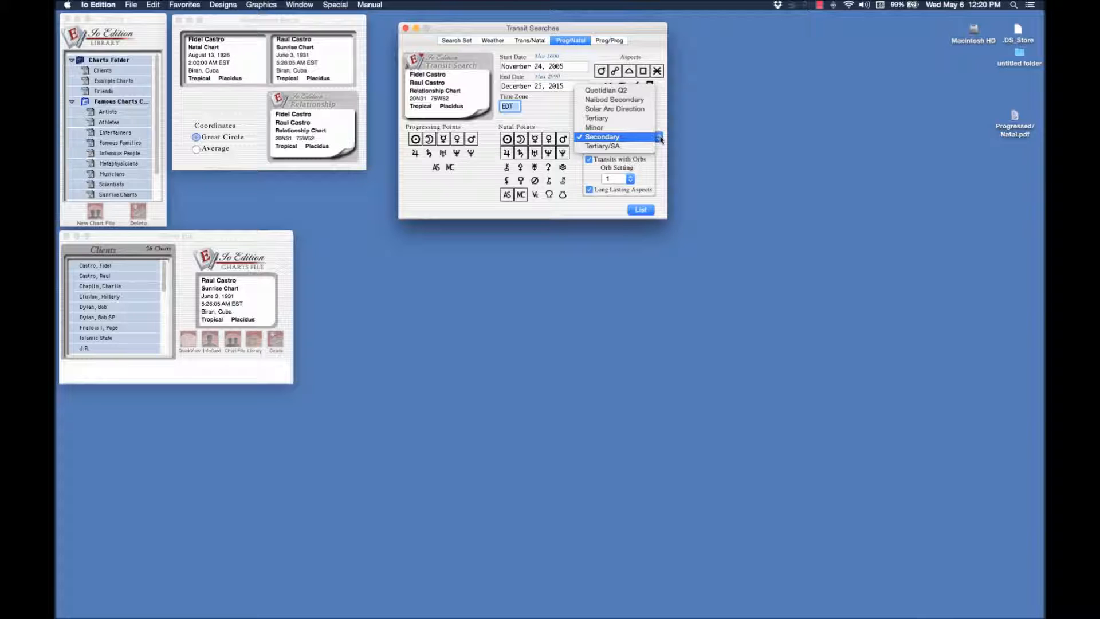
pyautogui.click(660, 138)
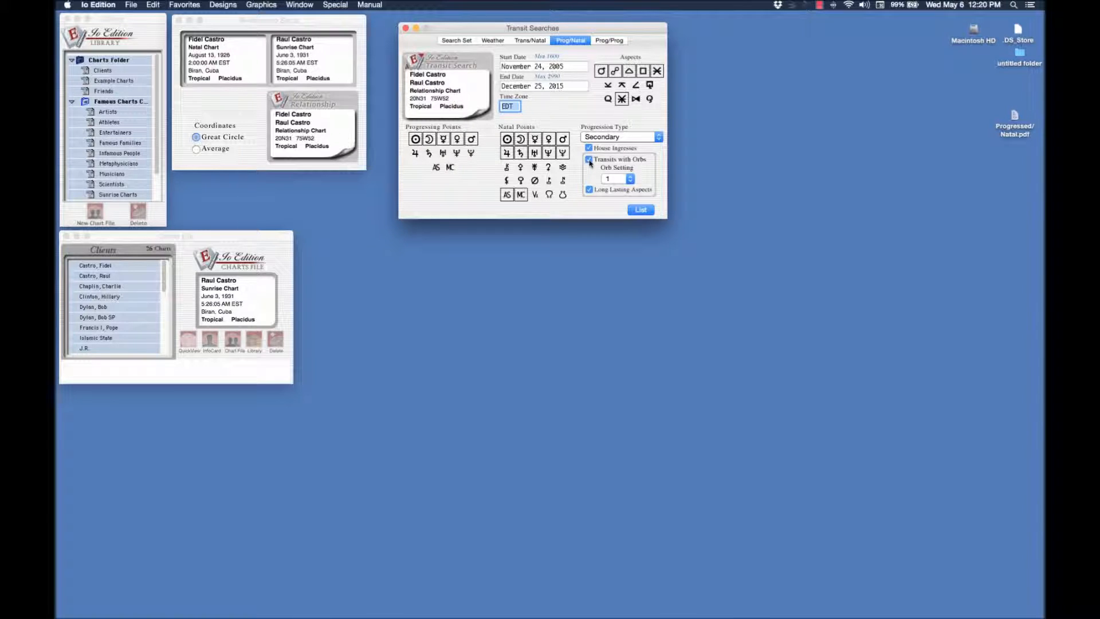
pyautogui.click(630, 179)
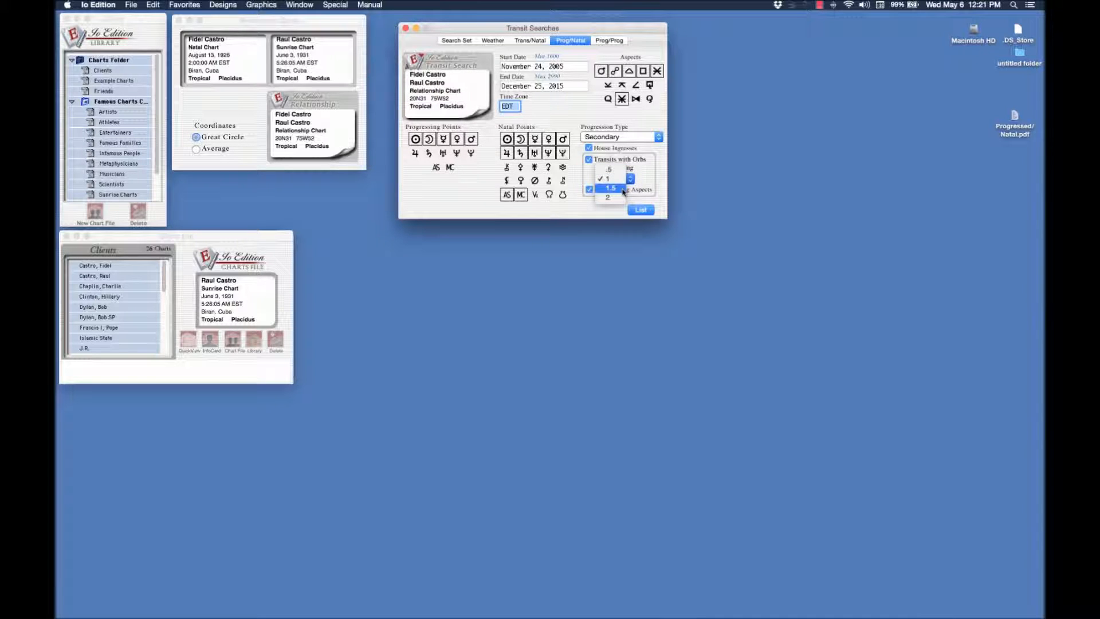
pyautogui.click(619, 181)
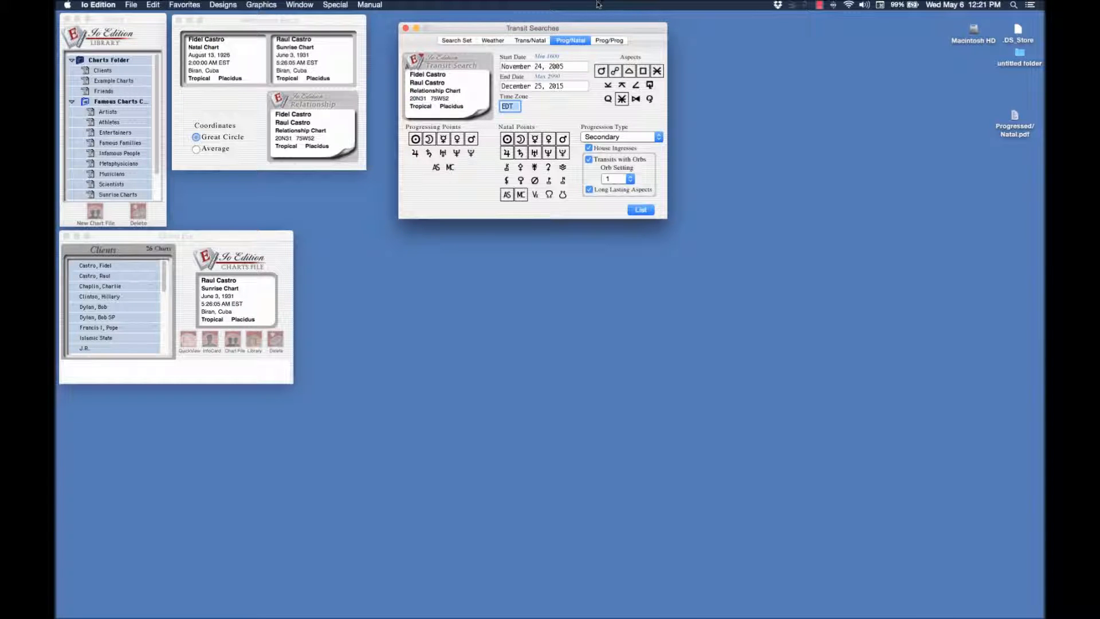
pyautogui.moveTo(600, 30); pyautogui.dragTo(575, 25)
pyautogui.click(622, 205)
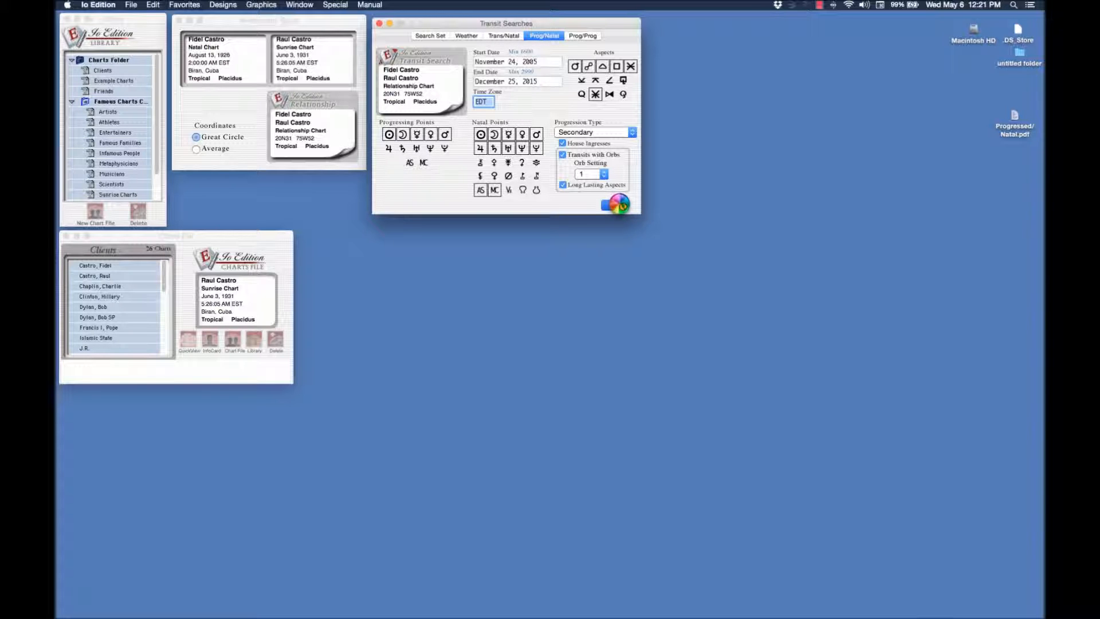
pyautogui.moveTo(227, 75); pyautogui.dragTo(862, 100)
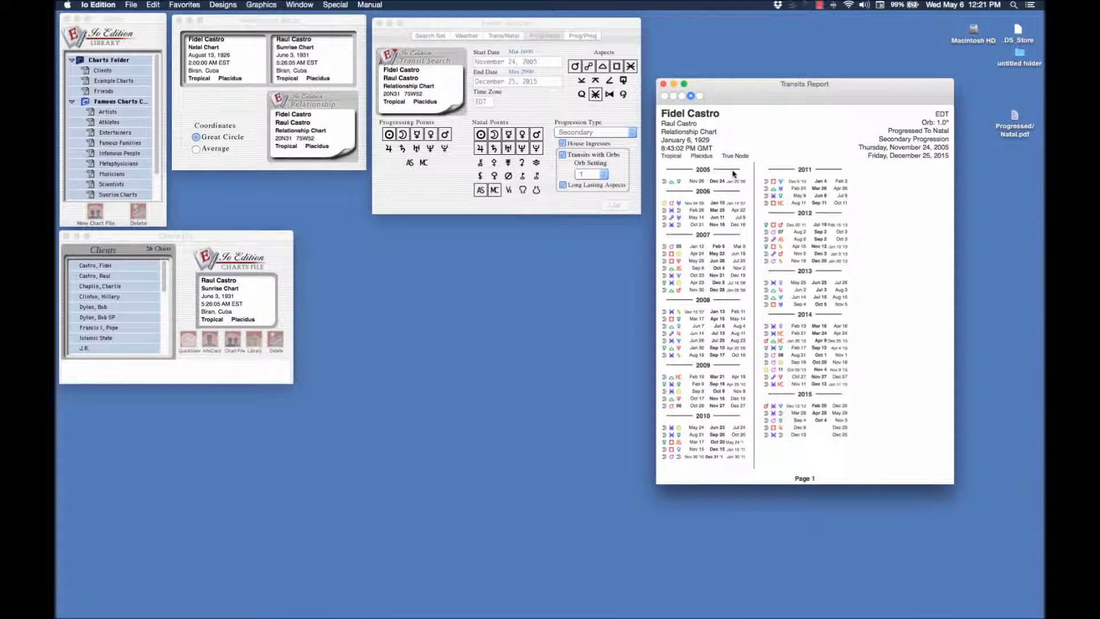
# Read how to interpret transit searches with orbs in the Transits section of the TCR Manual, and quit Preview
pyautogui.click(367, 6)
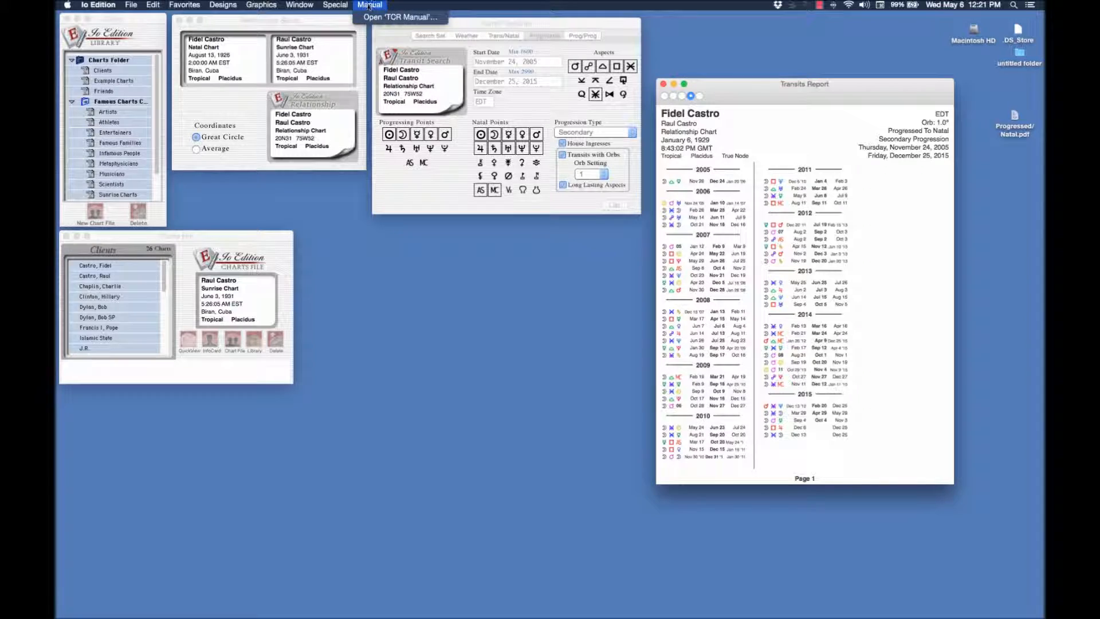
pyautogui.click(368, 18)
pyautogui.scroll(-2, 321, 428)
pyautogui.scroll(-2, 319, 448)
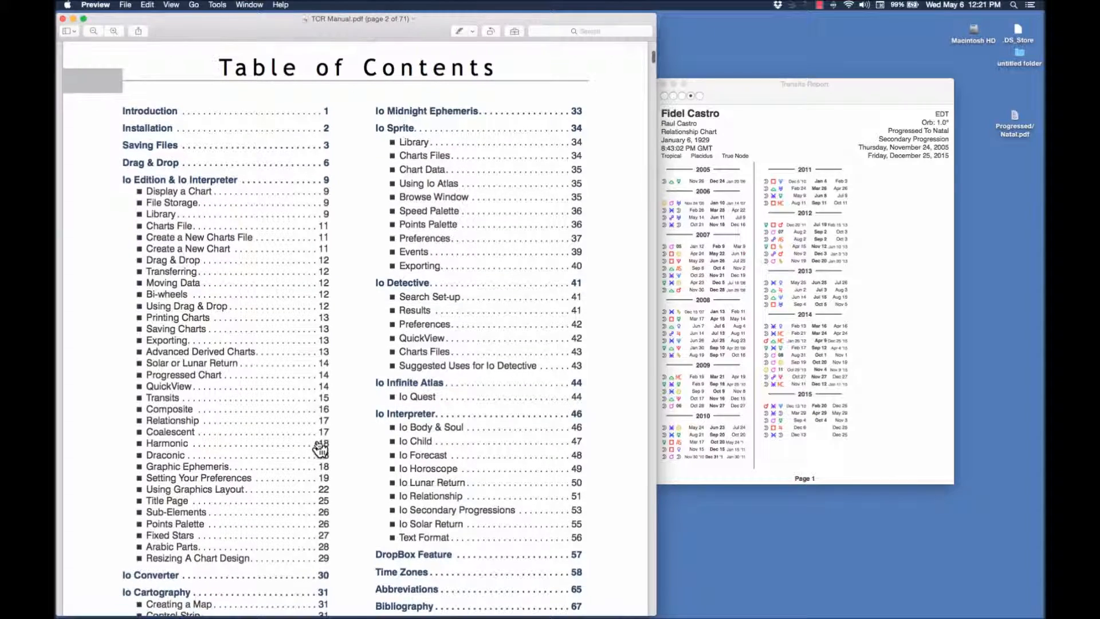
pyautogui.click(186, 399)
pyautogui.scroll(-10, 481, 422)
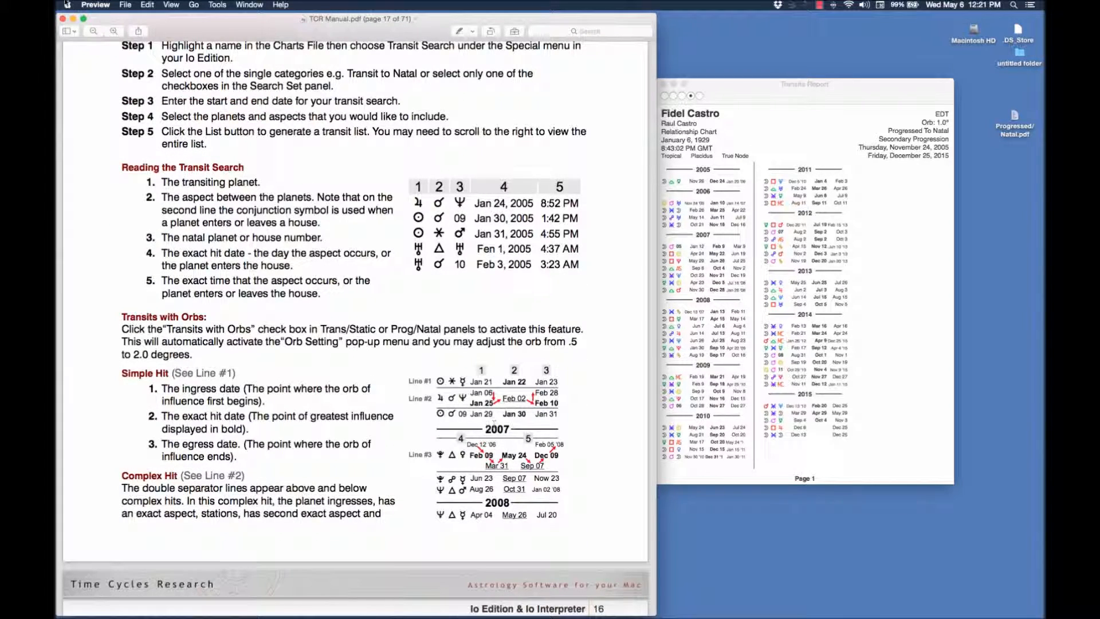
pyautogui.click(95, 5)
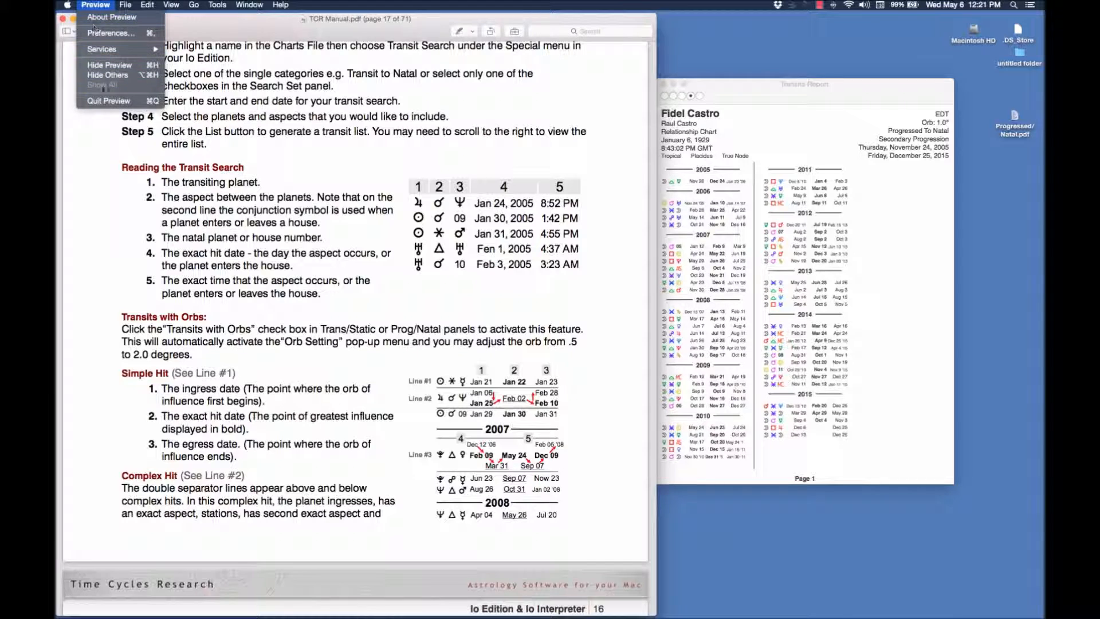
pyautogui.click(105, 103)
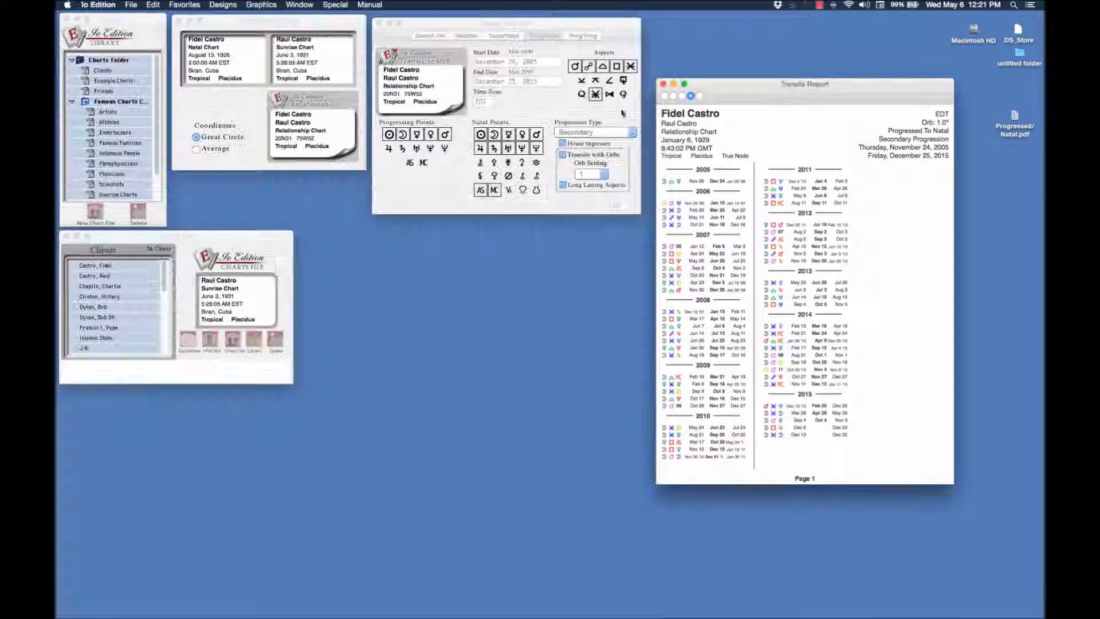
# Close the report and set up a Prog/Prog search with Secondary progression, Stations and Sign Ingresses, excluding the extra last-row aspect
pyautogui.click(663, 85)
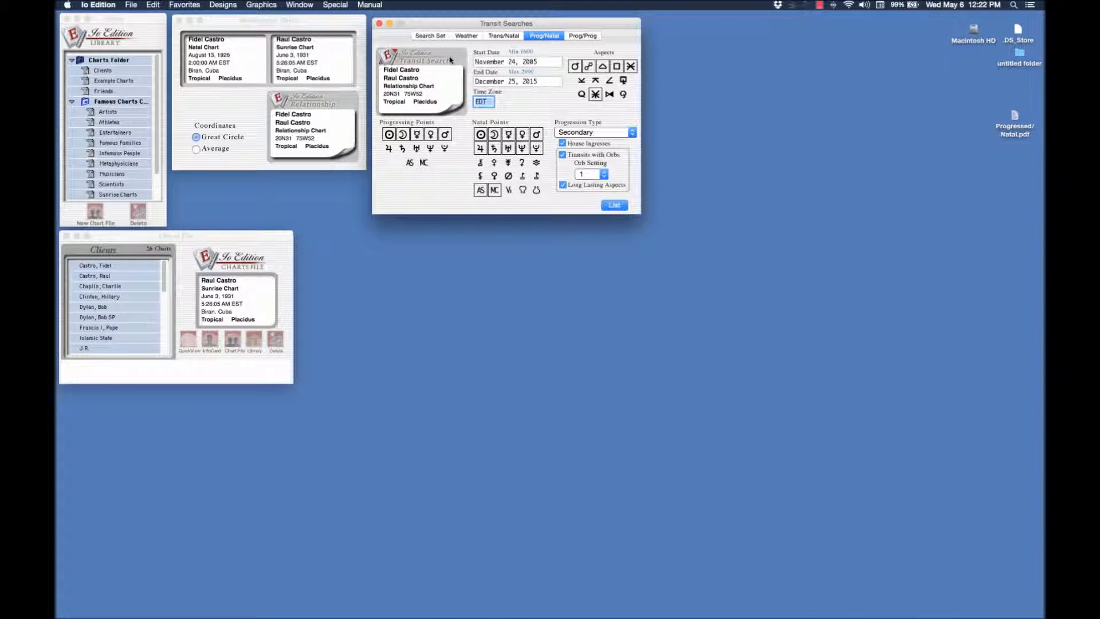
pyautogui.click(589, 35)
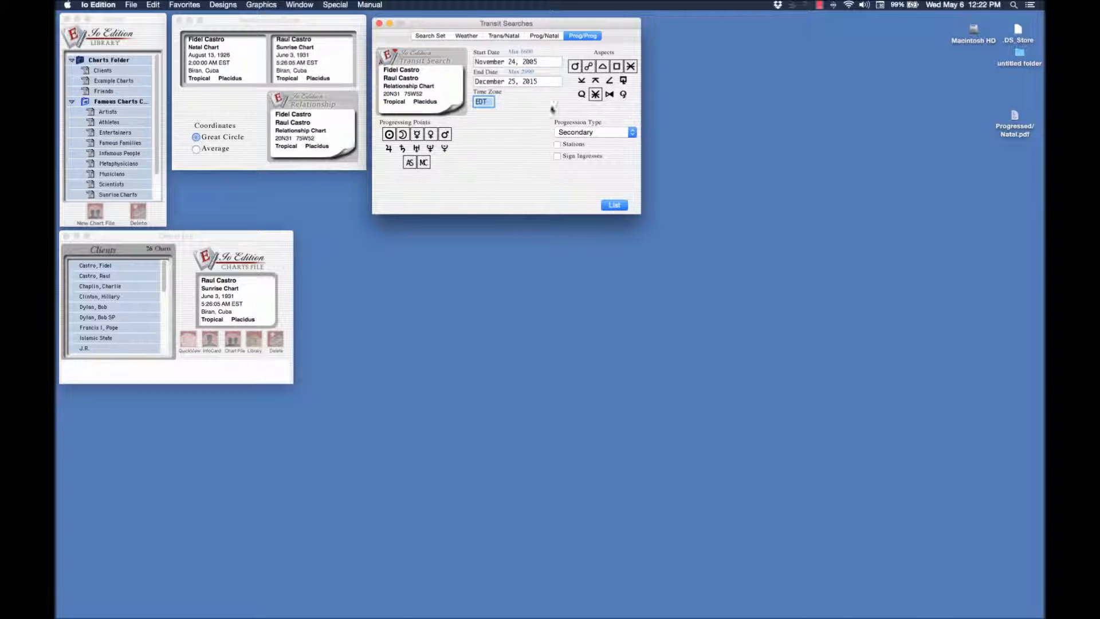
pyautogui.click(595, 94)
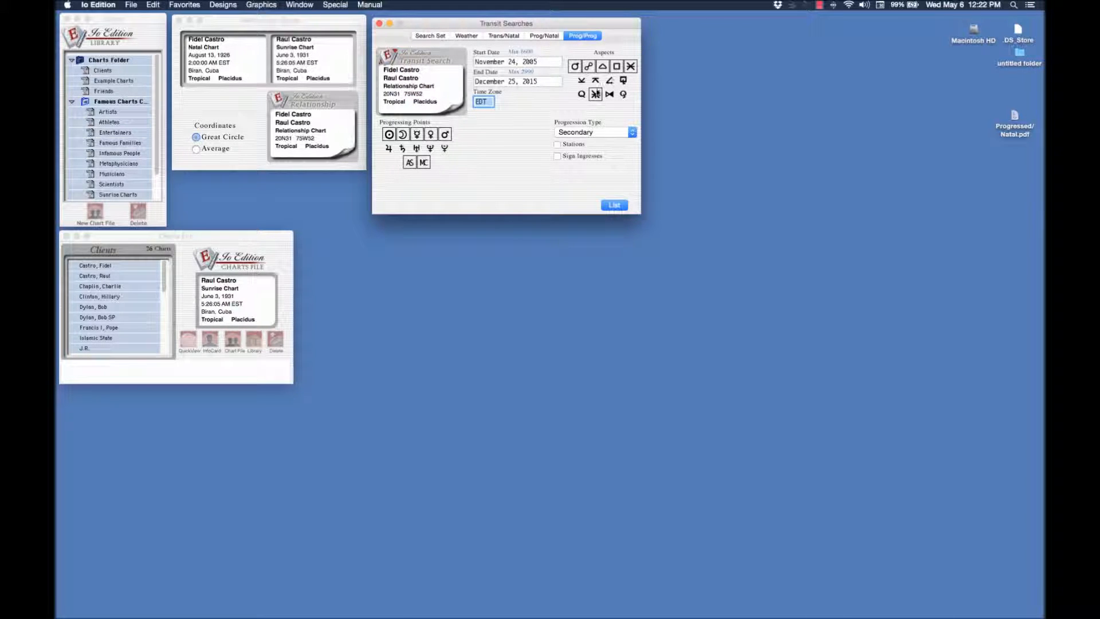
pyautogui.click(632, 133)
pyautogui.click(633, 133)
pyautogui.click(558, 146)
# Generate the progressed-to-progressed transit list and move its report away from the other chart windows
pyautogui.click(614, 205)
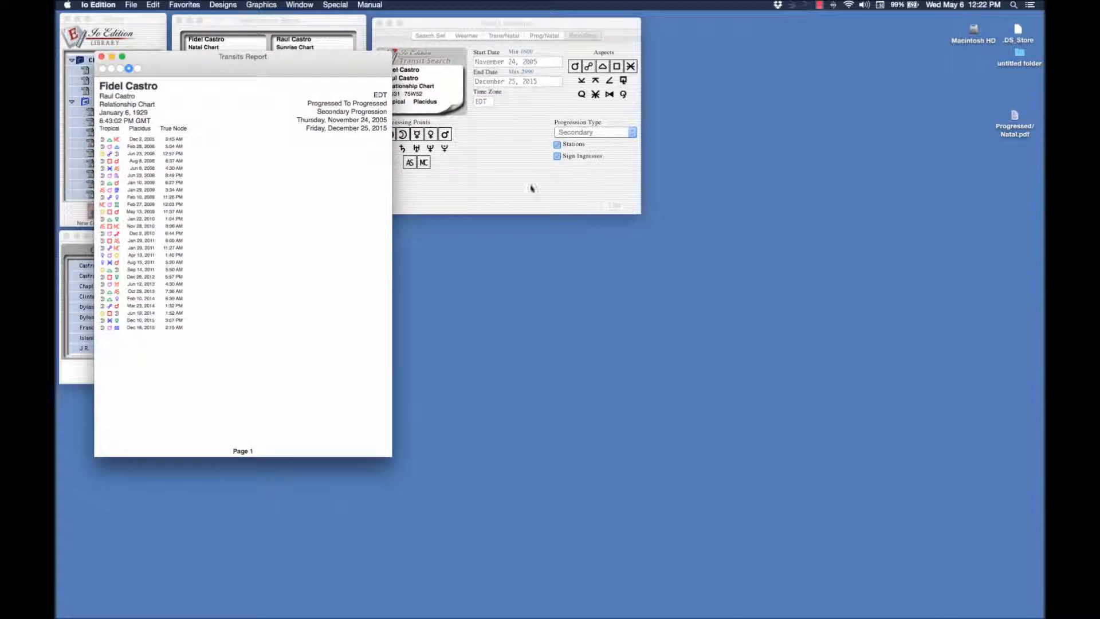
pyautogui.moveTo(206, 69); pyautogui.dragTo(683, 133)
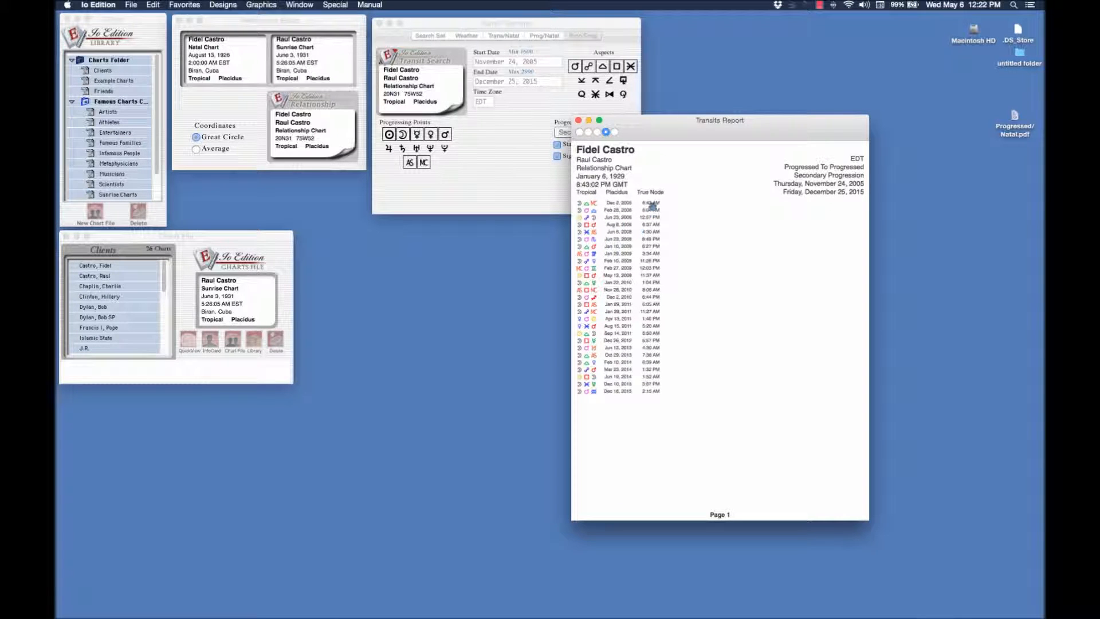
pyautogui.moveTo(665, 137); pyautogui.dragTo(675, 160)
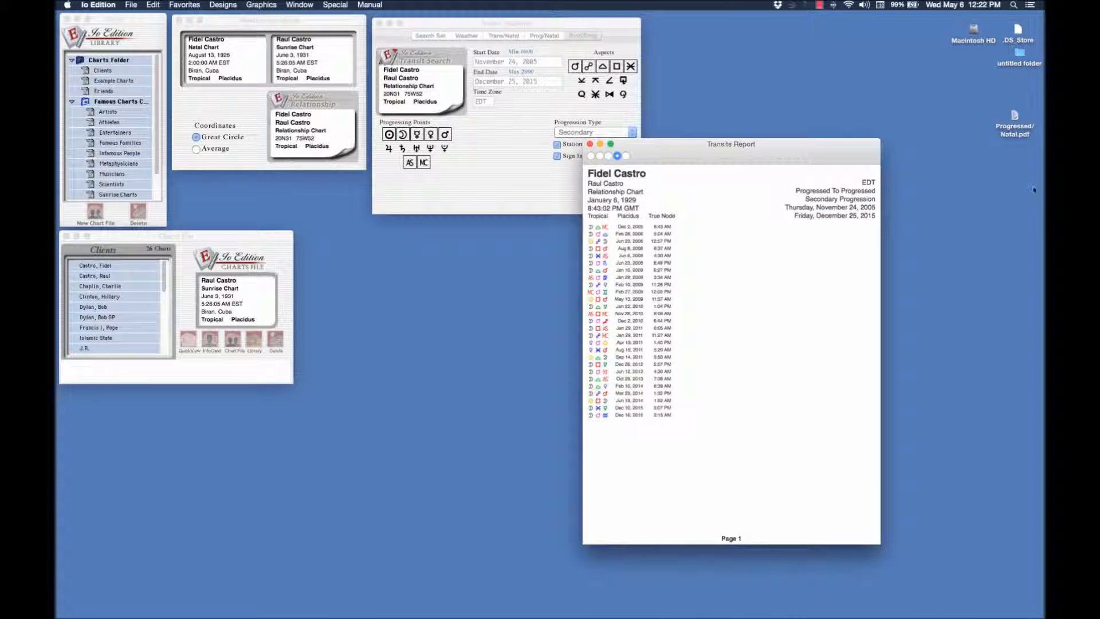
pyautogui.moveTo(1012, 133); pyautogui.dragTo(1019, 129)
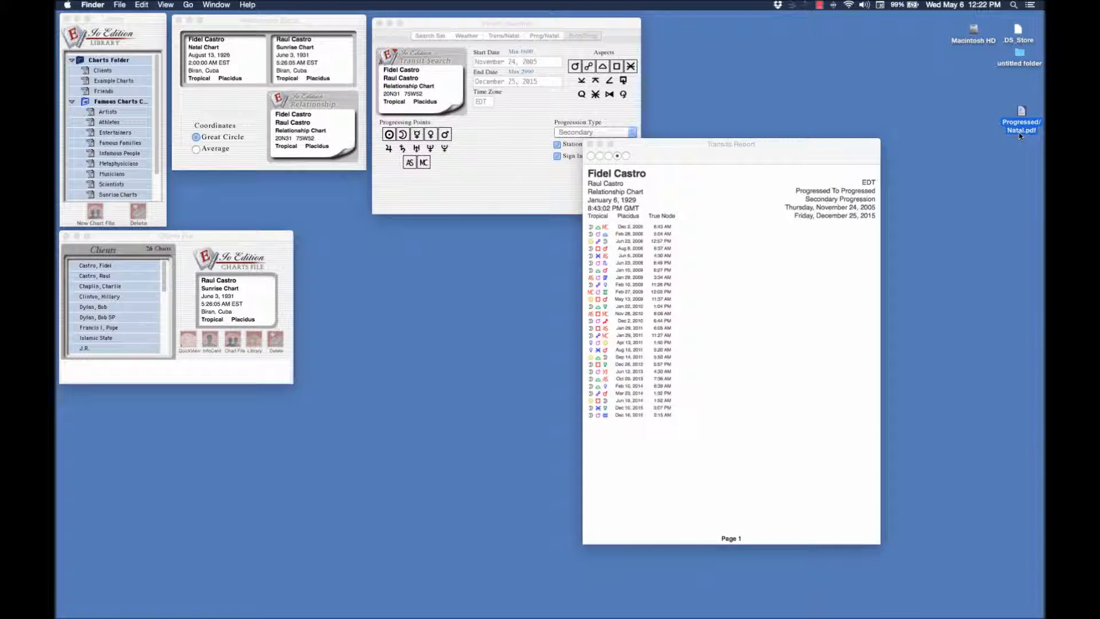
pyautogui.moveTo(782, 159); pyautogui.dragTo(795, 155)
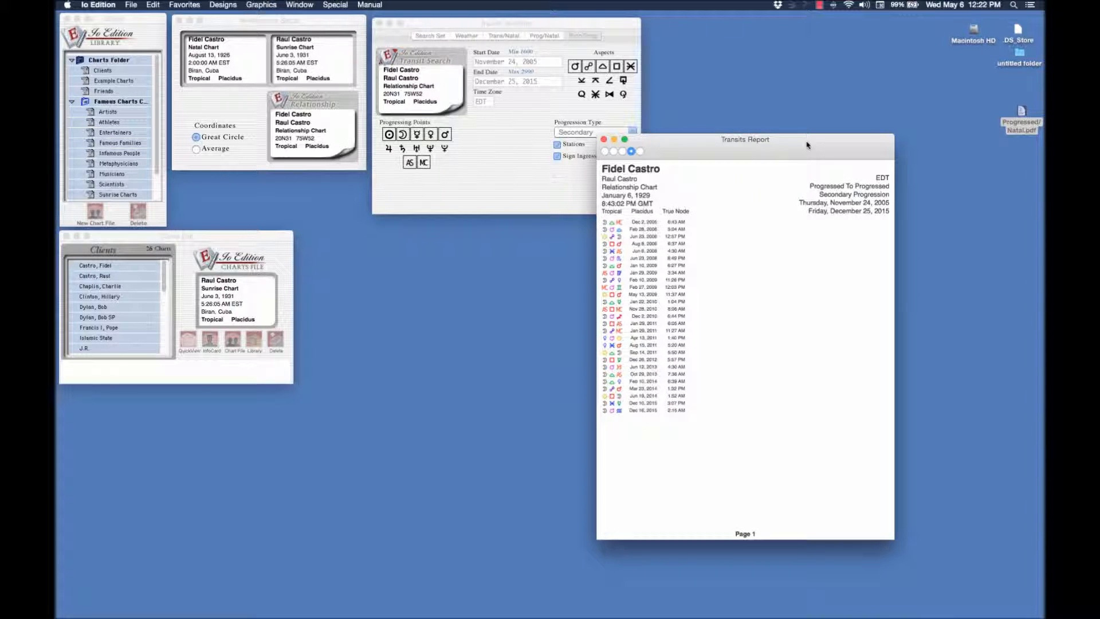
# Start saving the Transits Report as a PDF through the print dialog
pyautogui.click(131, 5)
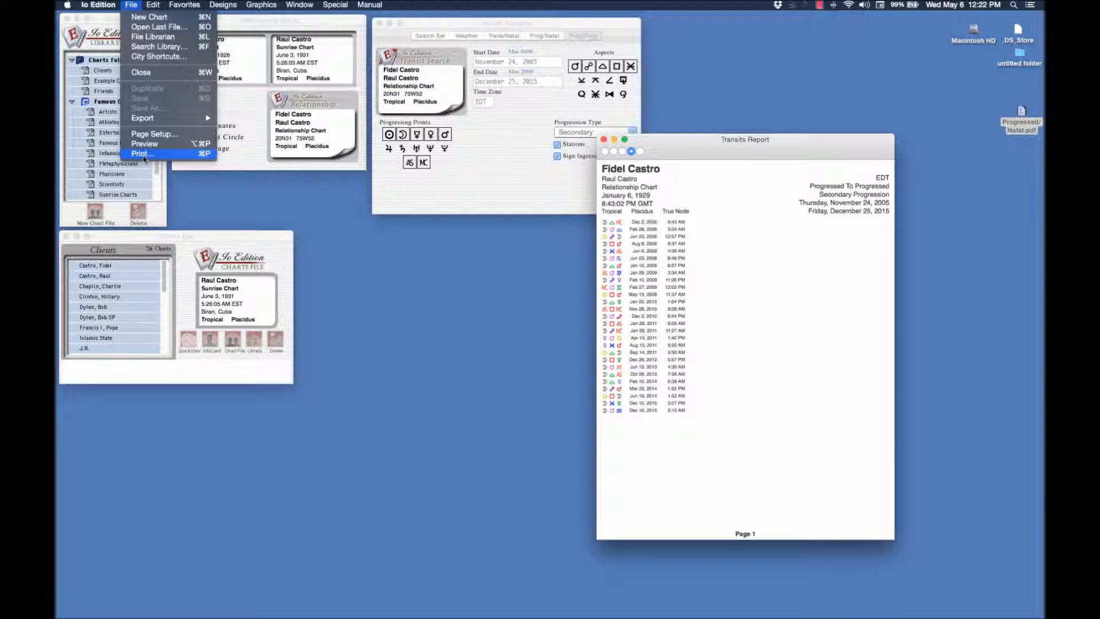
pyautogui.click(141, 154)
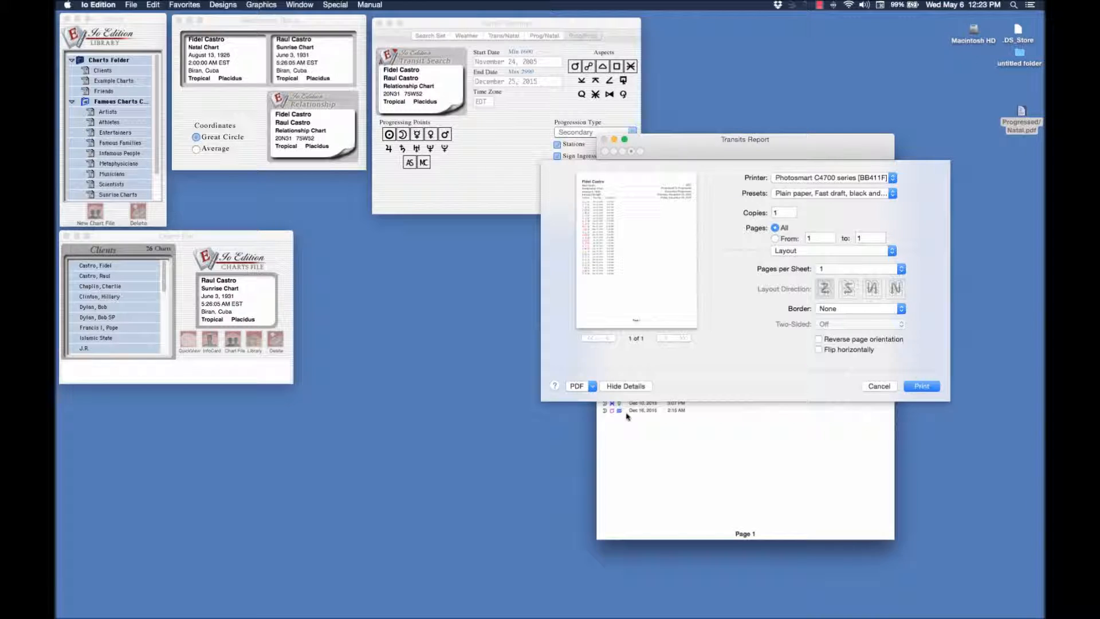
pyautogui.click(593, 386)
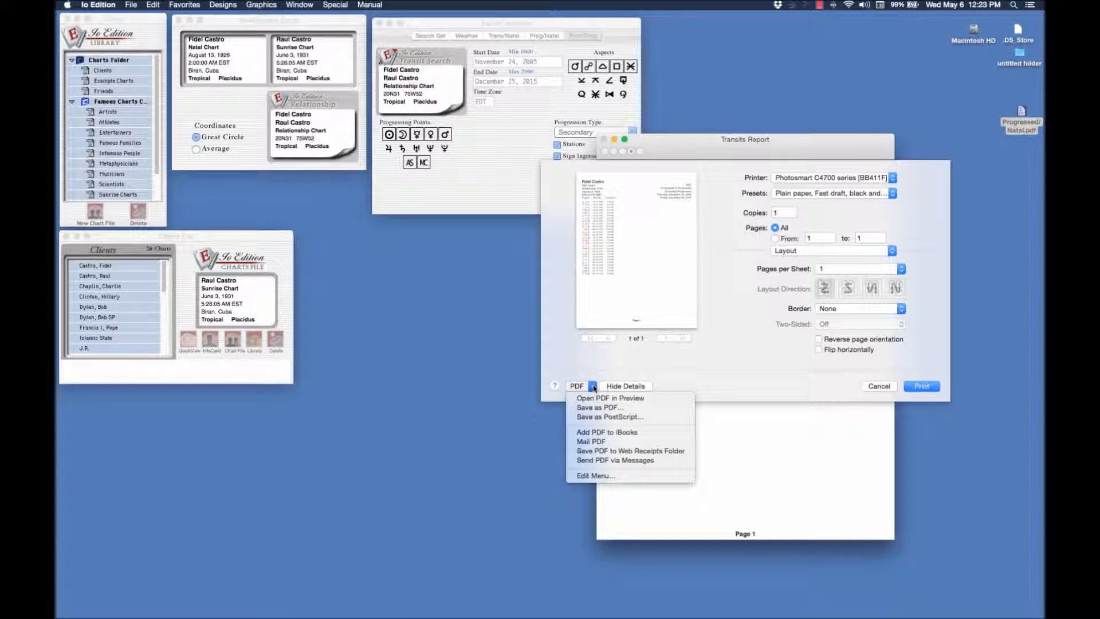
pyautogui.click(593, 407)
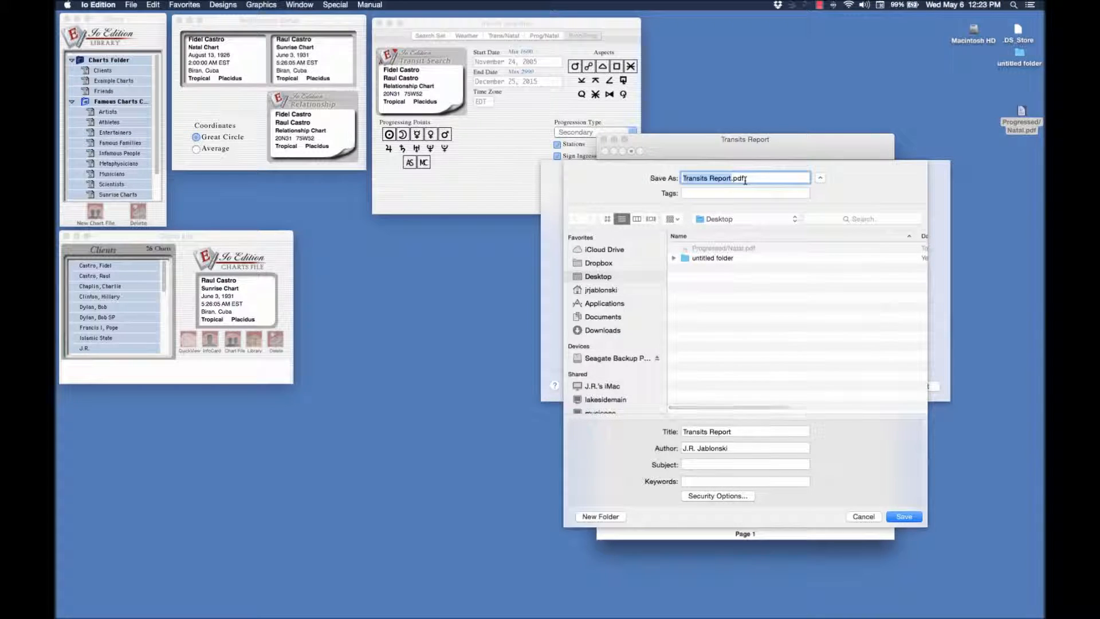
# Name the PDF file "Progress to Progress Search"
pyautogui.write('Trogre')
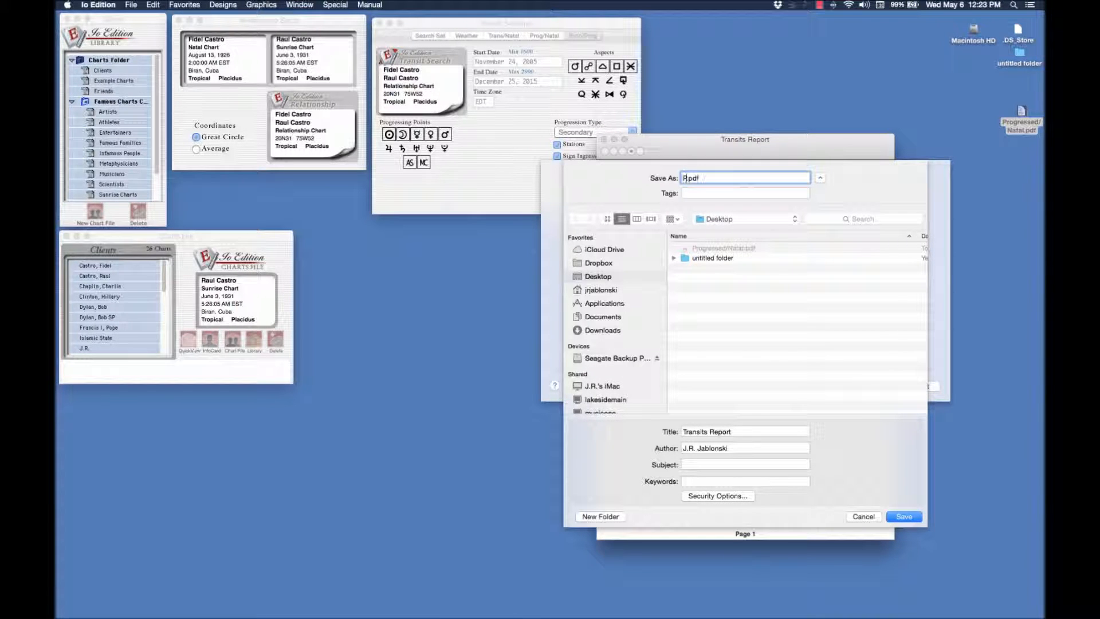
pyautogui.write('ss/')
pyautogui.press('BackSpace')
pyautogui.write('to Porogress Search')
# Look through the Documents and Downloads folders, choose Desktop as the destination, and save the PDF there
pyautogui.click(607, 322)
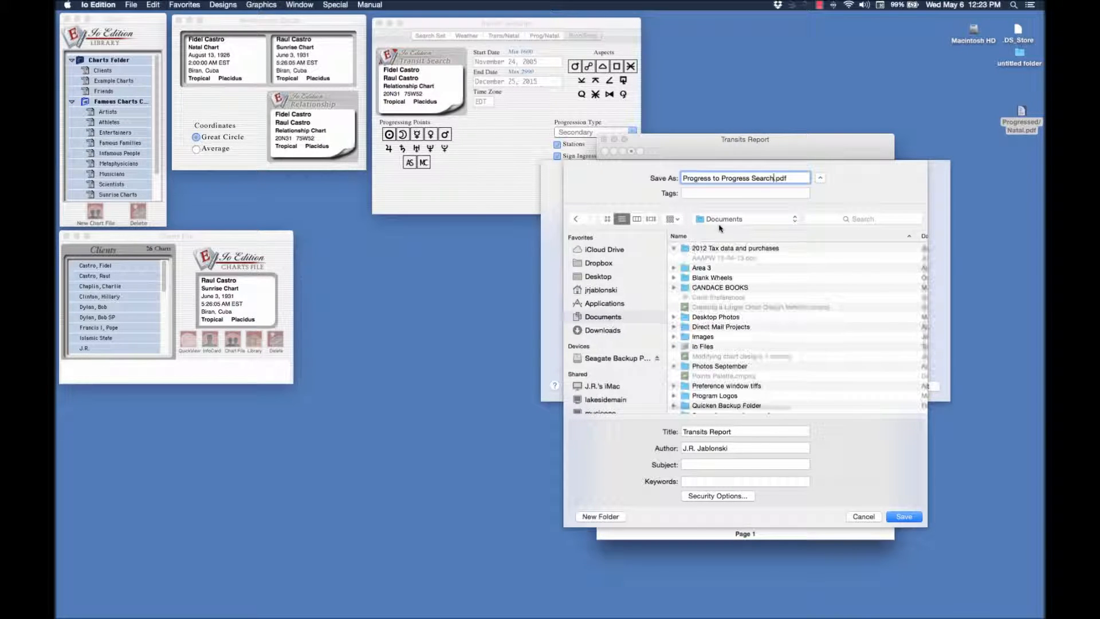
pyautogui.click(604, 330)
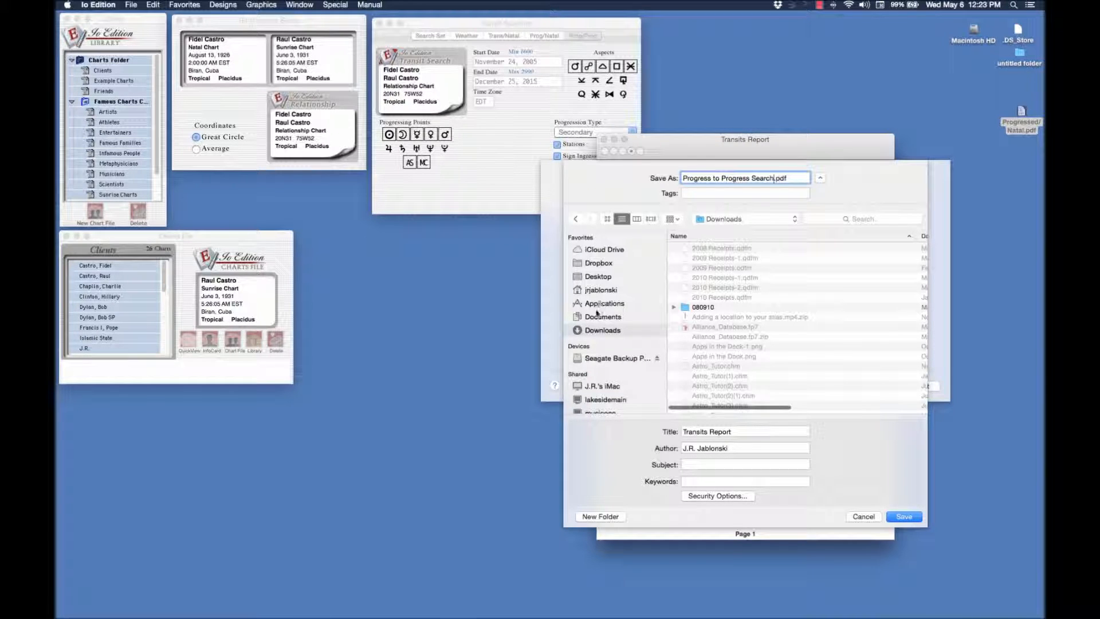
pyautogui.click(599, 275)
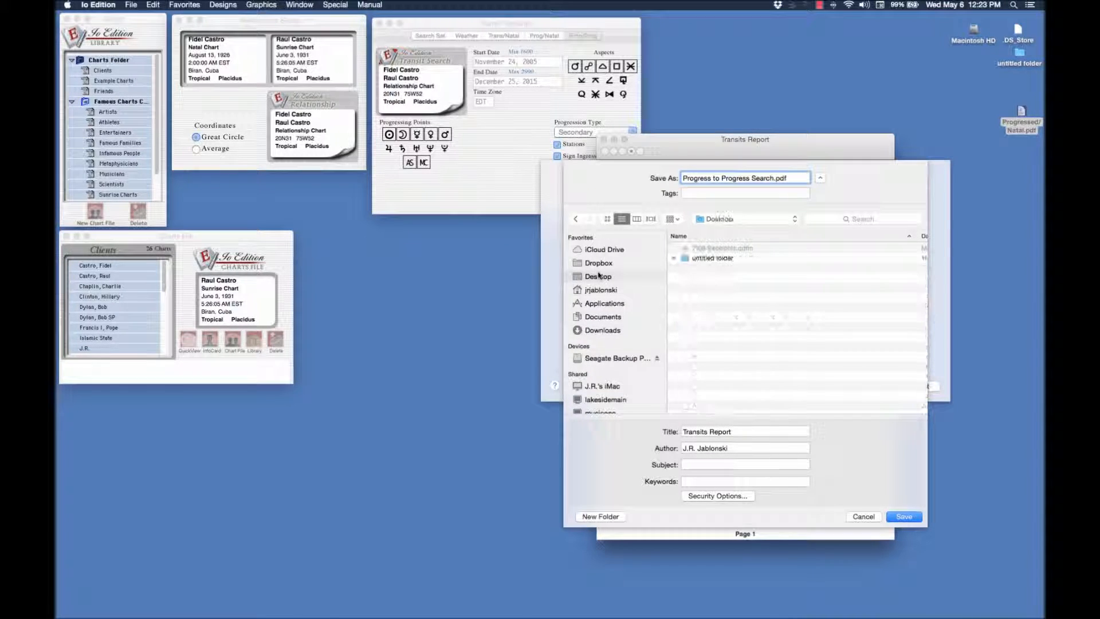
pyautogui.click(903, 516)
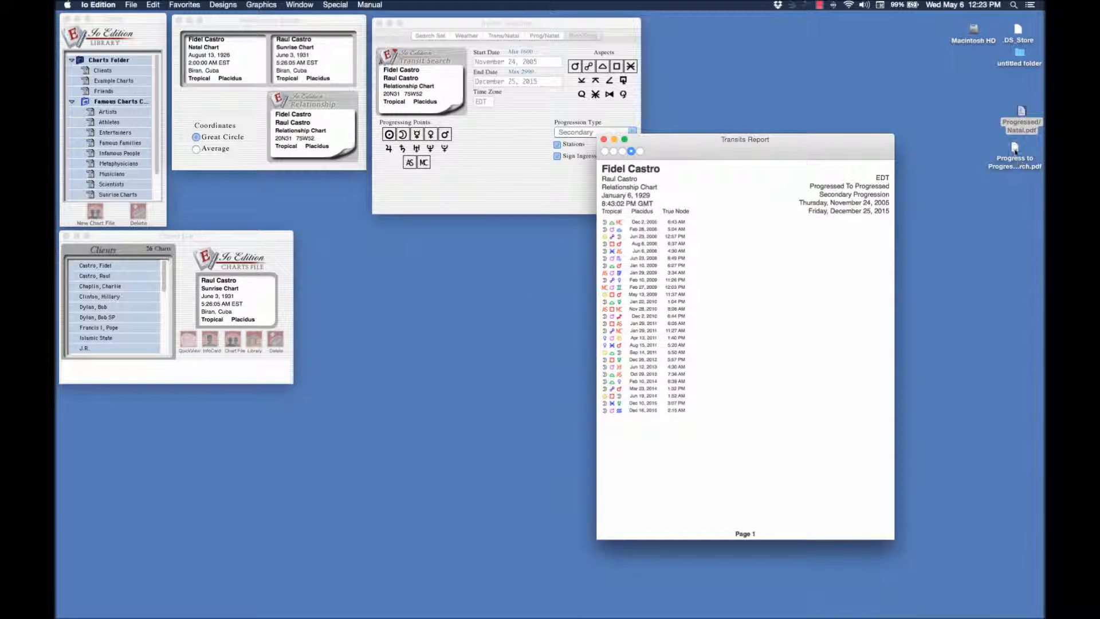
# Open the saved Progress to Progress Search PDF from the desktop to check it, and quit Preview
pyautogui.click(1013, 167)
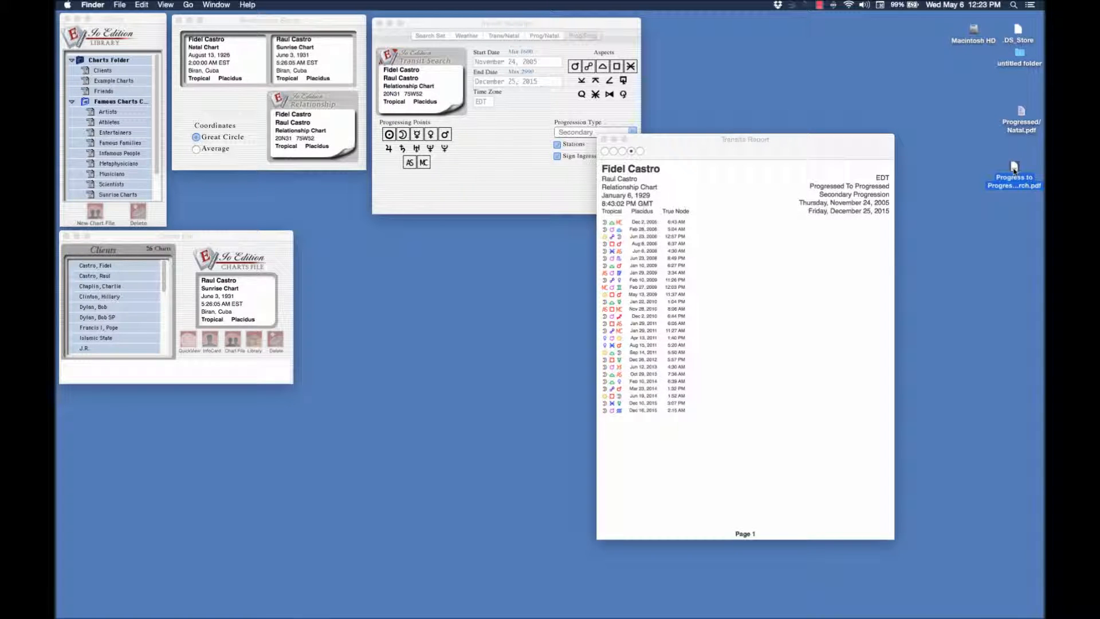
pyautogui.doubleClick(1014, 168)
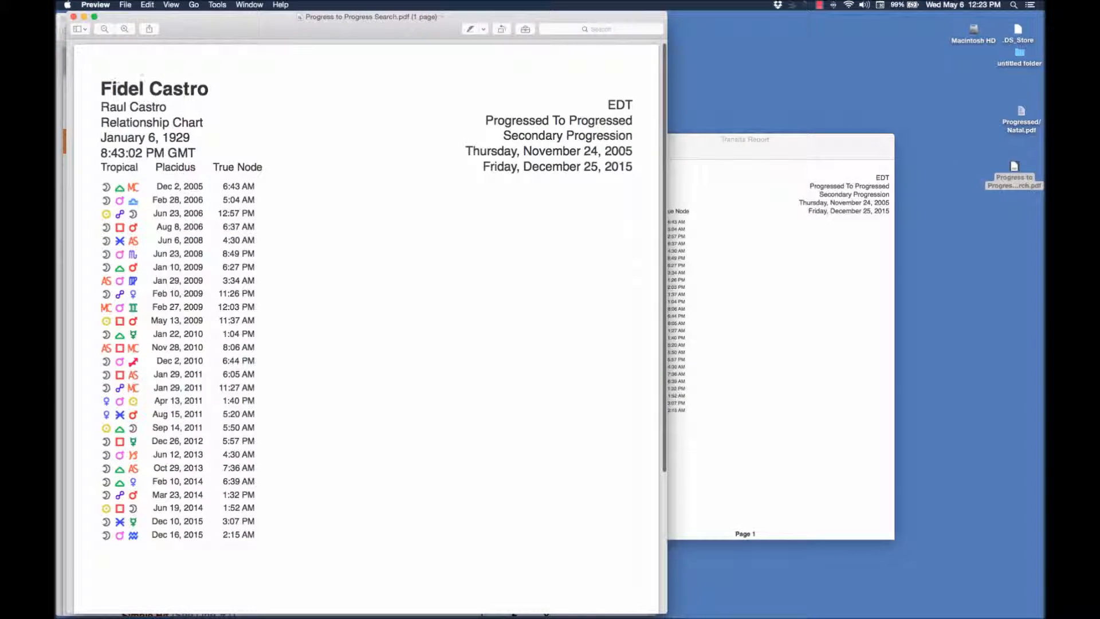
pyautogui.click(95, 5)
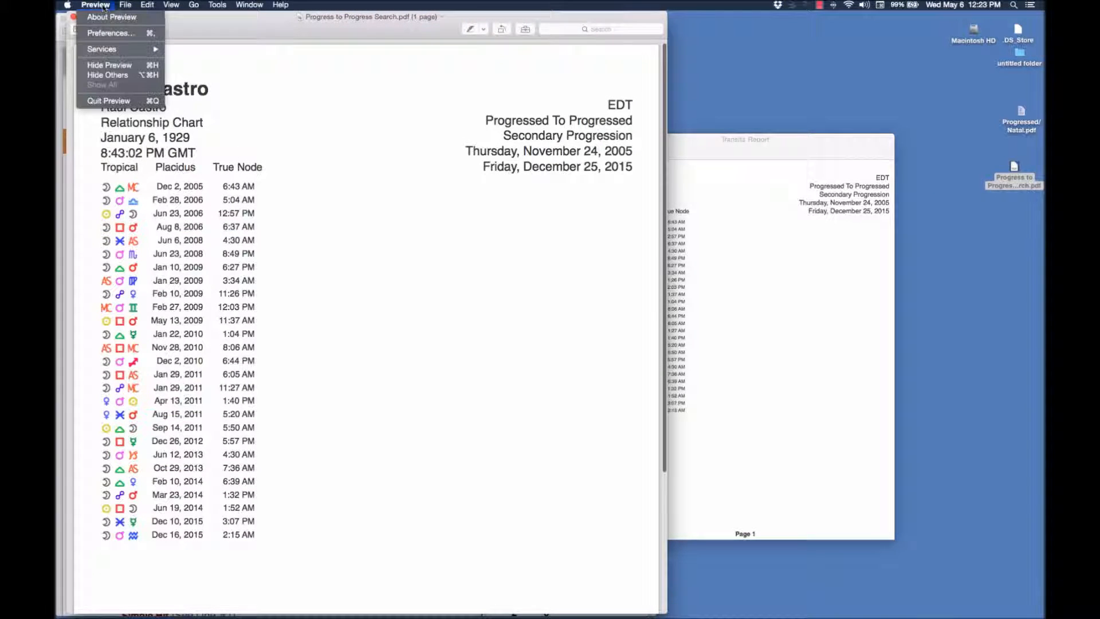
pyautogui.click(102, 100)
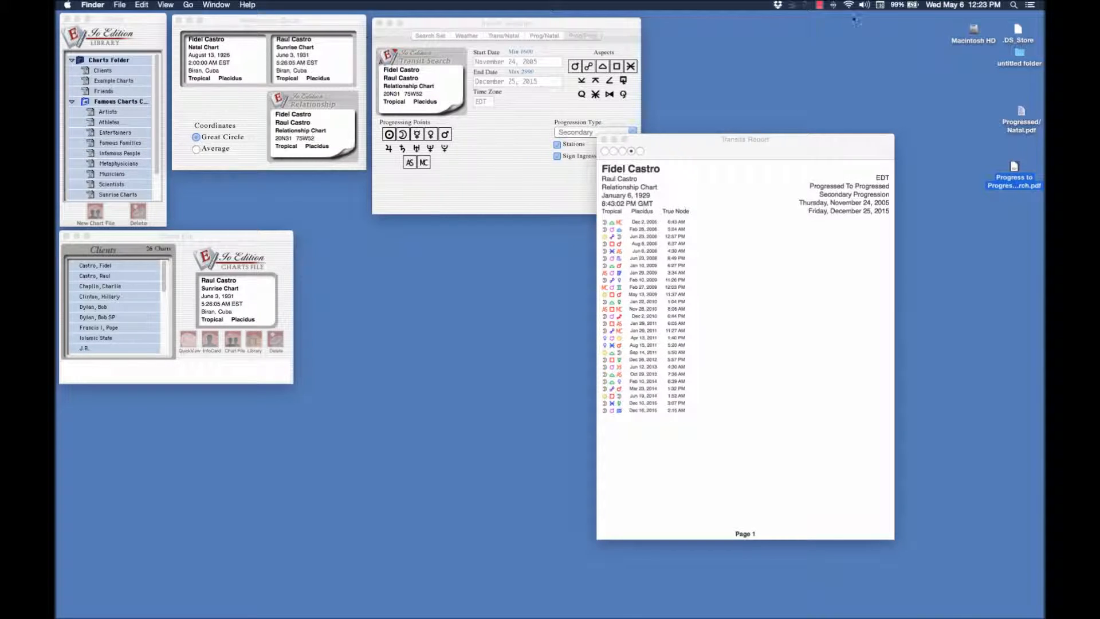
pyautogui.click(820, 5)
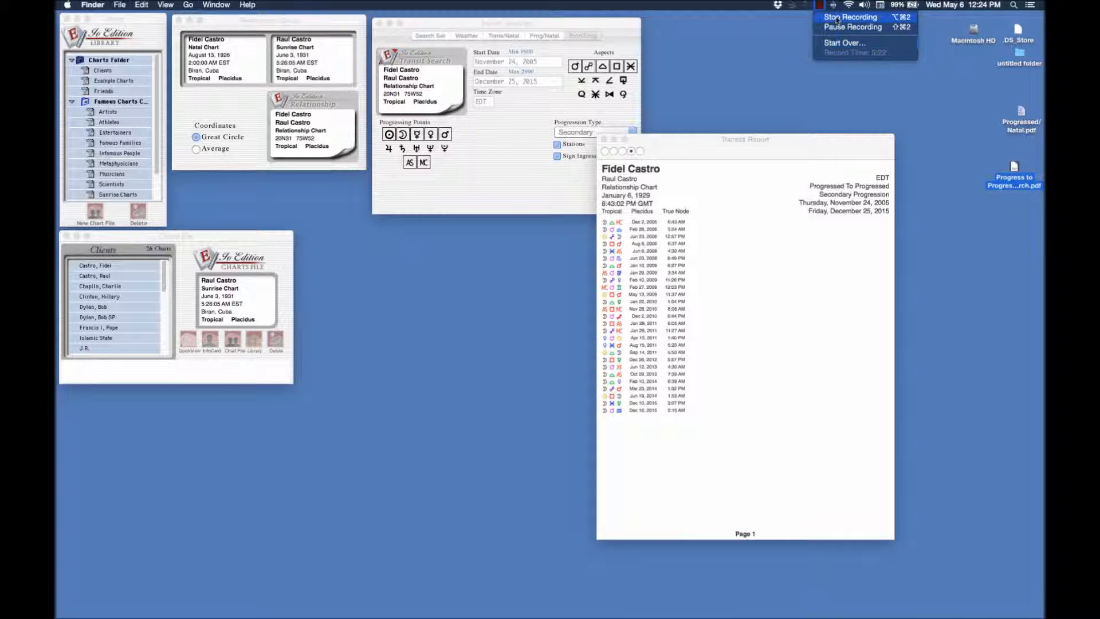